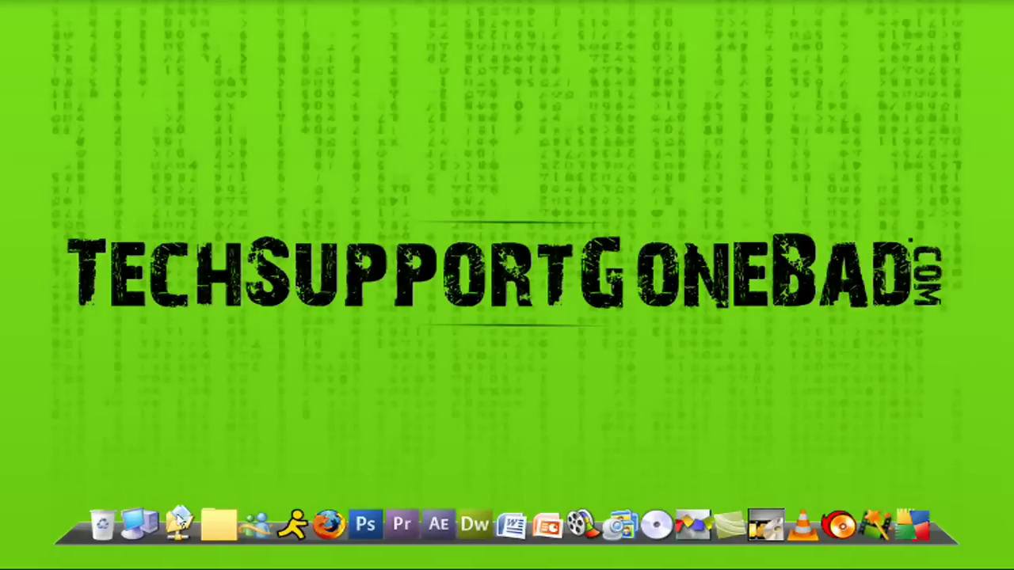
In Firefox, compare the 1249596052.jpg planet image with the Untitled Document preview page.
{"action": "left_click", "coordinate": [171, 566]}
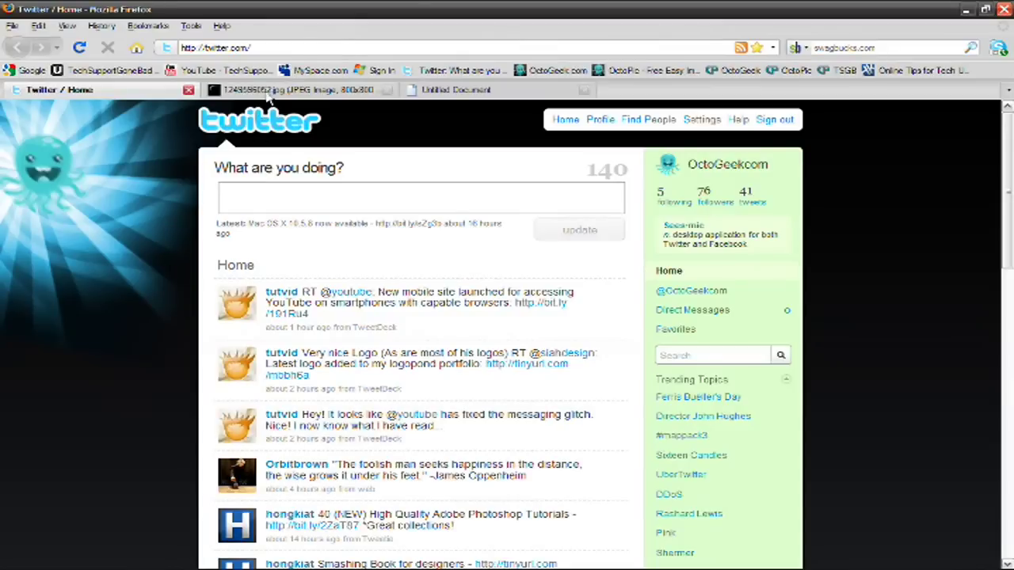
{"action": "left_click", "coordinate": [269, 92]}
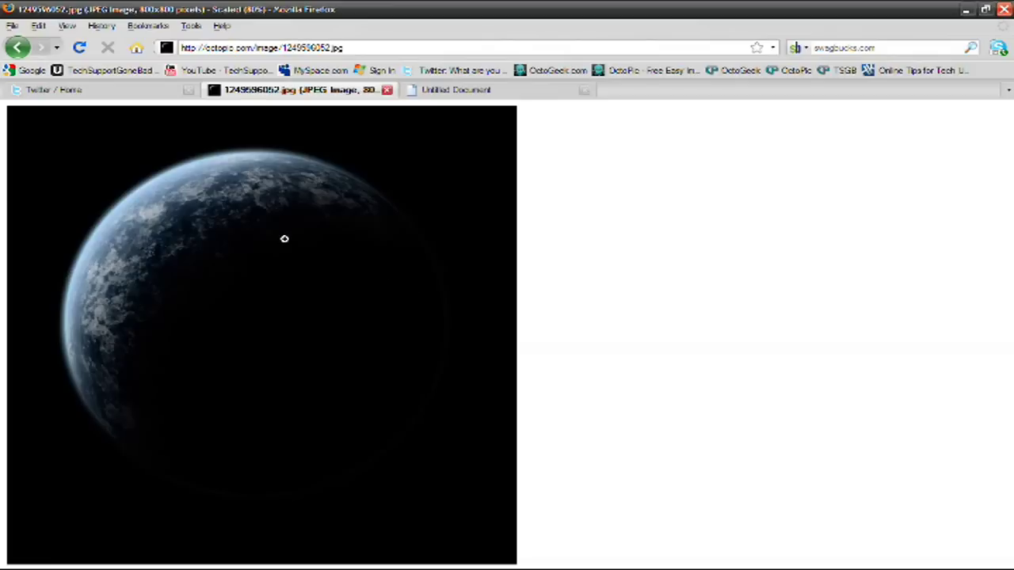
{"action": "left_click", "coordinate": [455, 90]}
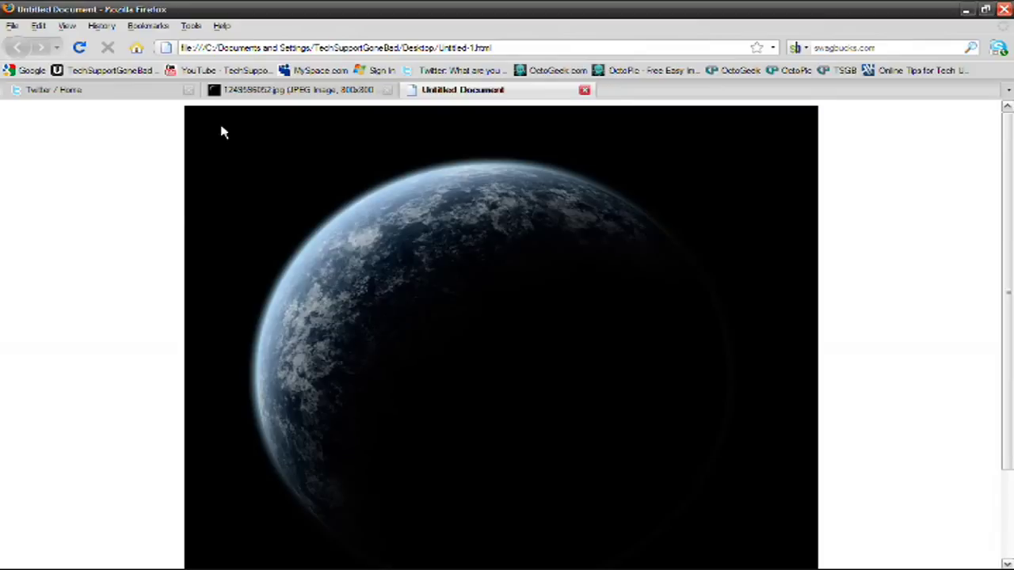
{"action": "left_click", "coordinate": [244, 93]}
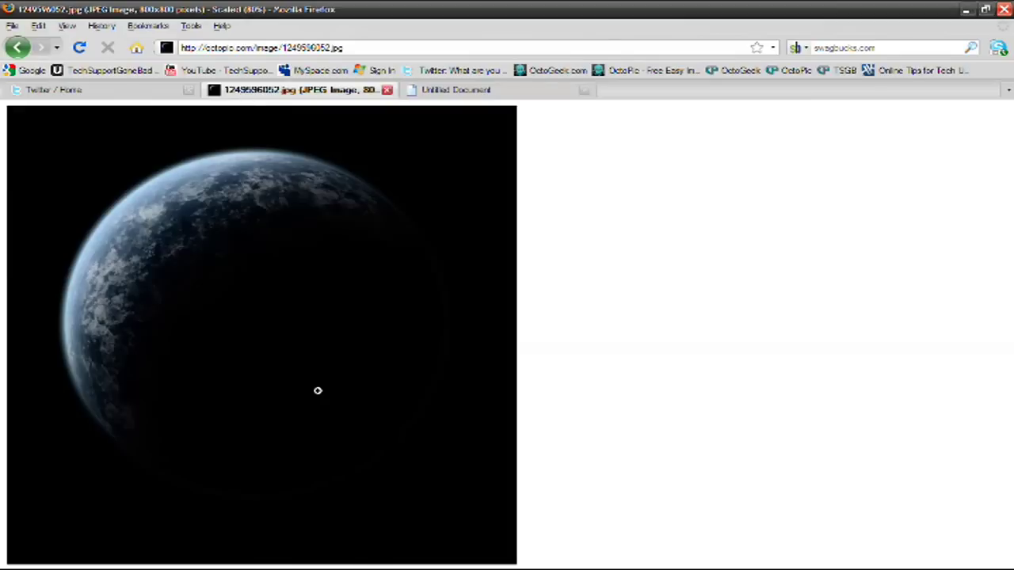
{"action": "mouse_move", "coordinate": [214, 561]}
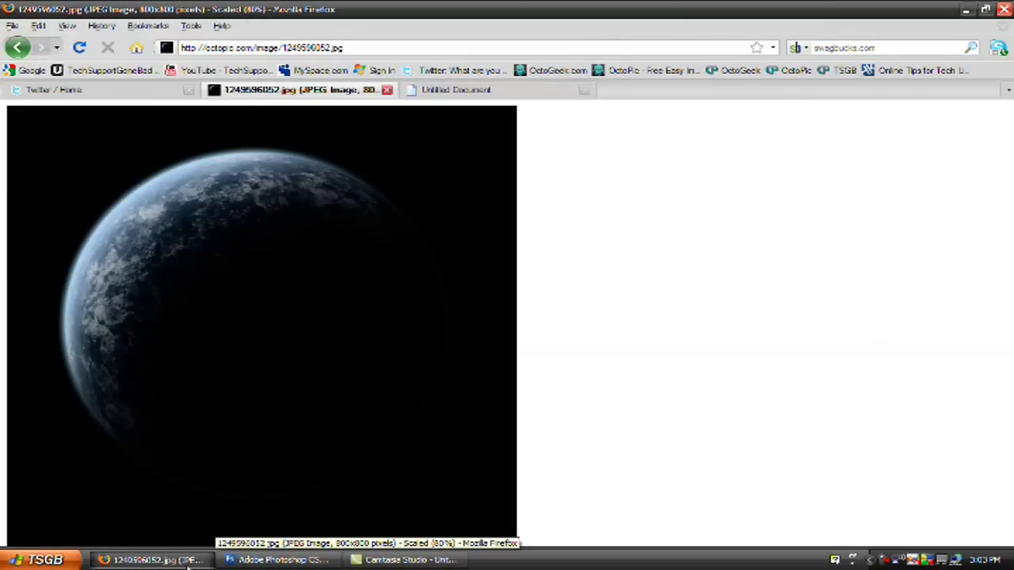
{"action": "left_click", "coordinate": [270, 559]}
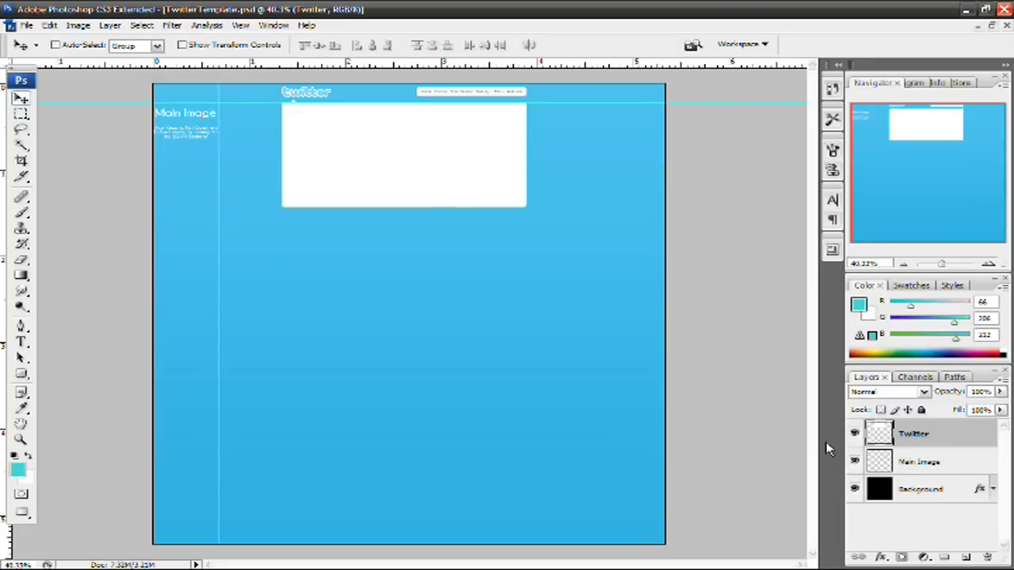
Hide the Twitter and Main Image layers so only the blue gradient Background shows.
{"action": "left_click", "coordinate": [855, 435]}
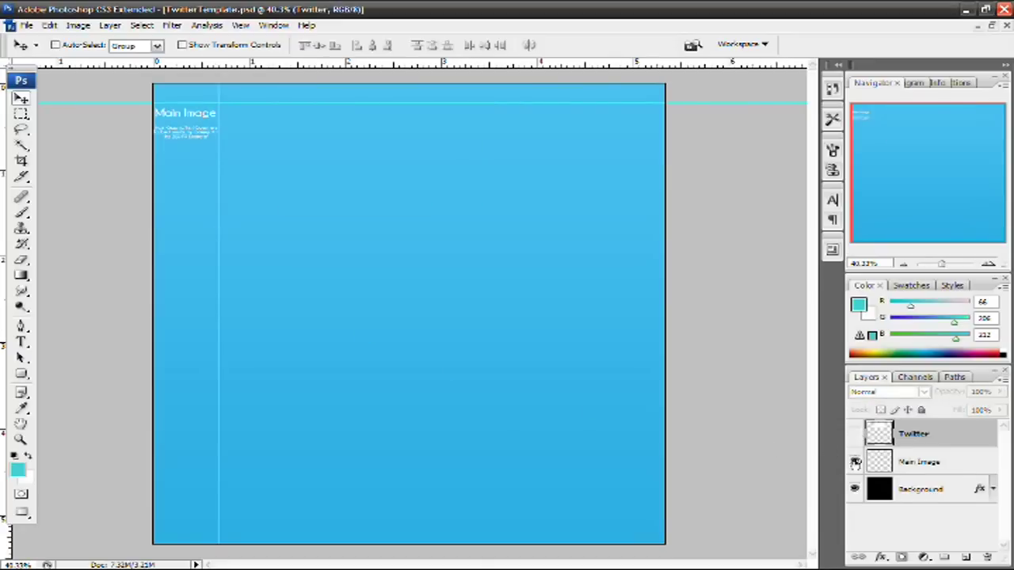
{"action": "left_click", "coordinate": [855, 463]}
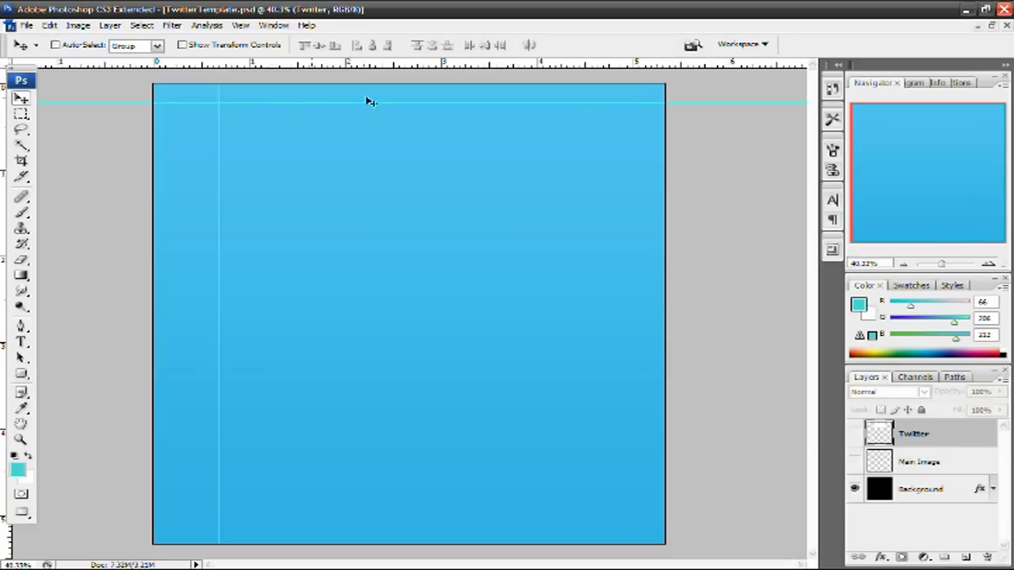
{"action": "left_click_drag", "start_coordinate": [331, 103], "coordinate": [329, 103]}
Turn off the Background layer's Gradient Overlay so it appears plain black.
{"action": "left_click", "coordinate": [922, 485]}
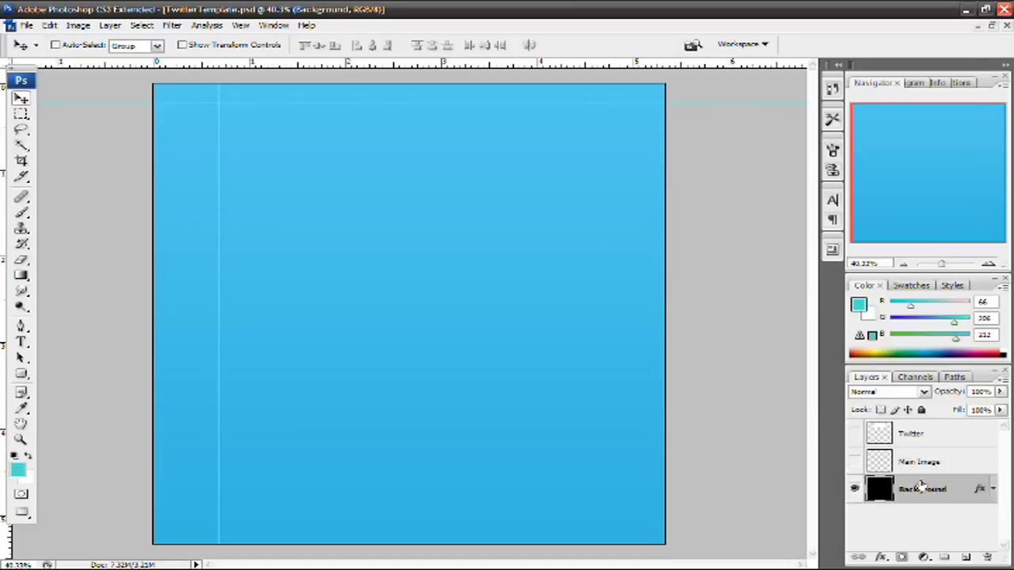
{"action": "double_click", "coordinate": [922, 487]}
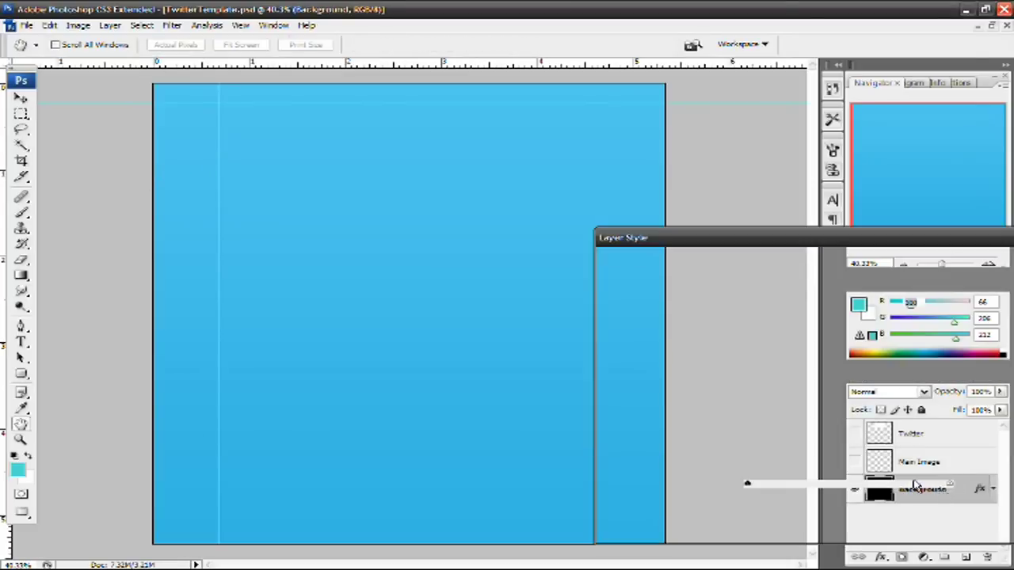
{"action": "left_click", "coordinate": [615, 440]}
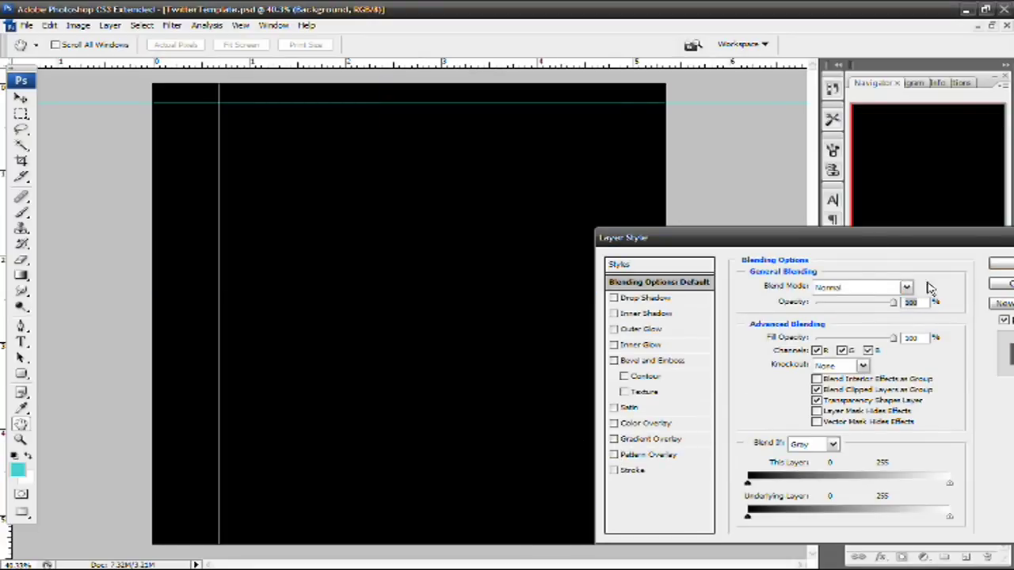
{"action": "left_click", "coordinate": [1000, 270]}
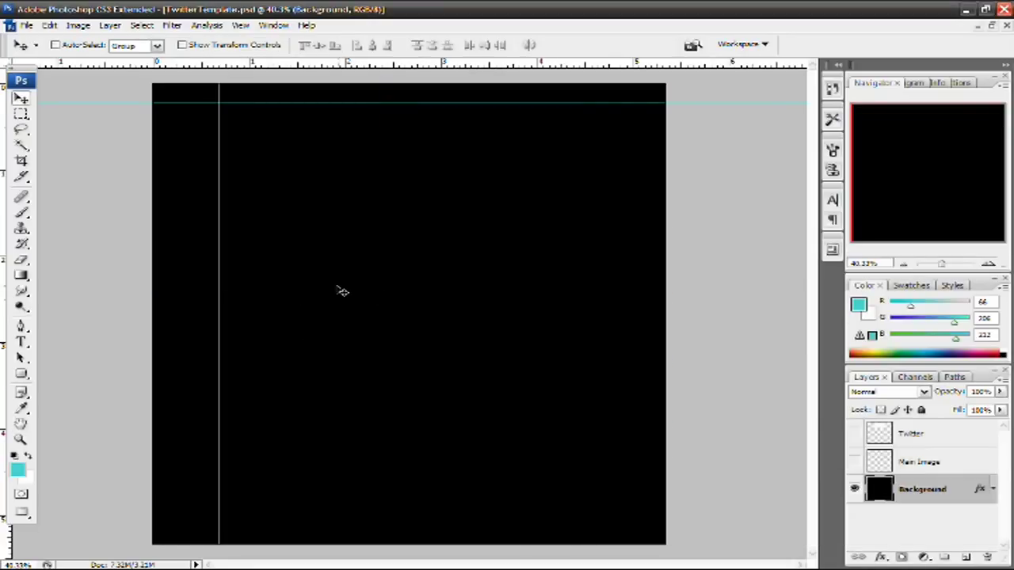
Drag the teal octopus from Icon.png into the template and position it at the top-left.
{"action": "left_click", "coordinate": [994, 26]}
{"action": "key", "text": "ctrl+Tab"}
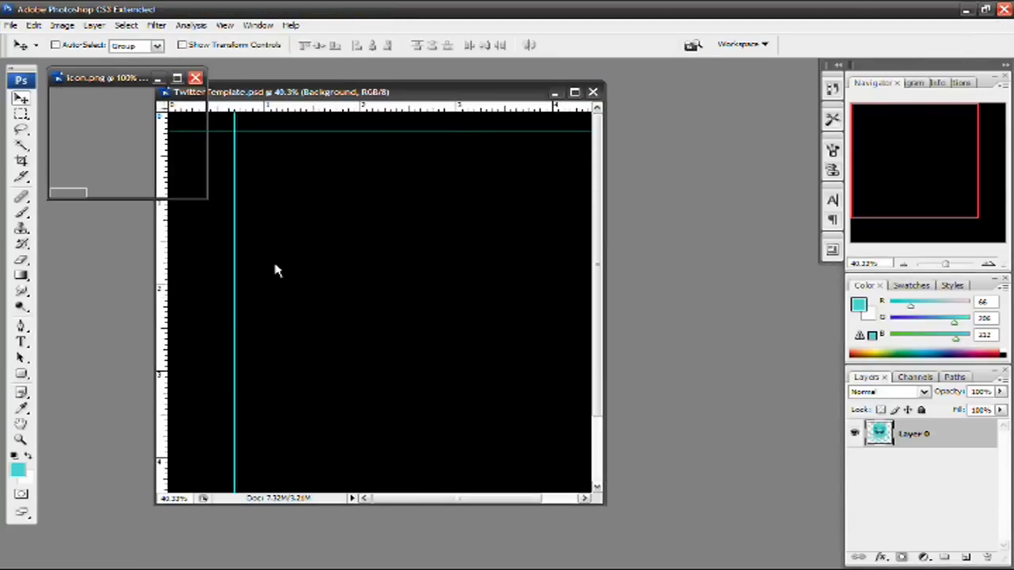
{"action": "left_click_drag", "start_coordinate": [130, 136], "coordinate": [226, 163]}
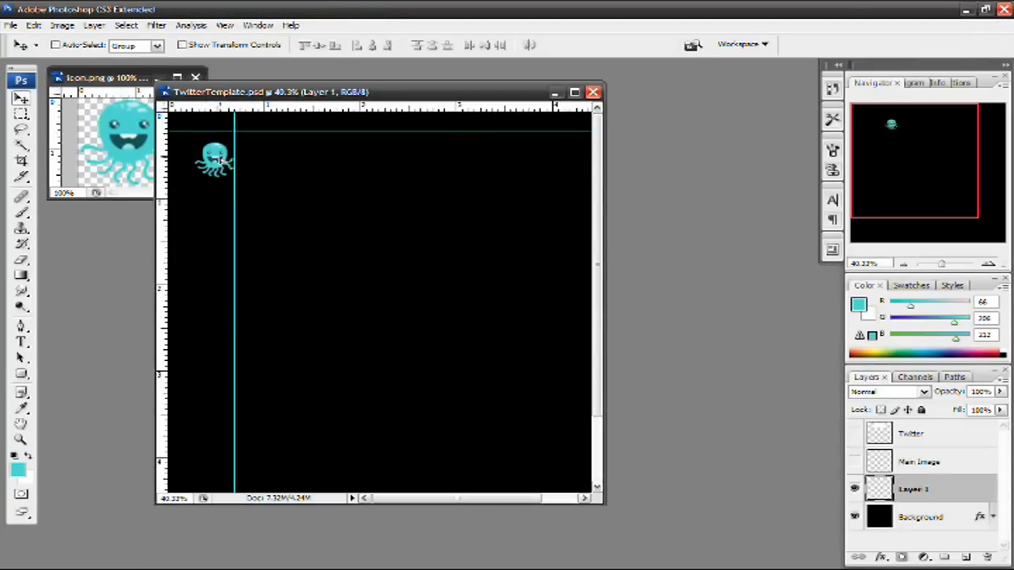
{"action": "left_click", "coordinate": [575, 92]}
{"action": "mouse_move", "coordinate": [203, 136]}
{"action": "left_mouse_down"}
{"action": "mouse_move", "coordinate": [196, 126]}
{"action": "mouse_move", "coordinate": [200, 137]}
{"action": "left_mouse_up"}
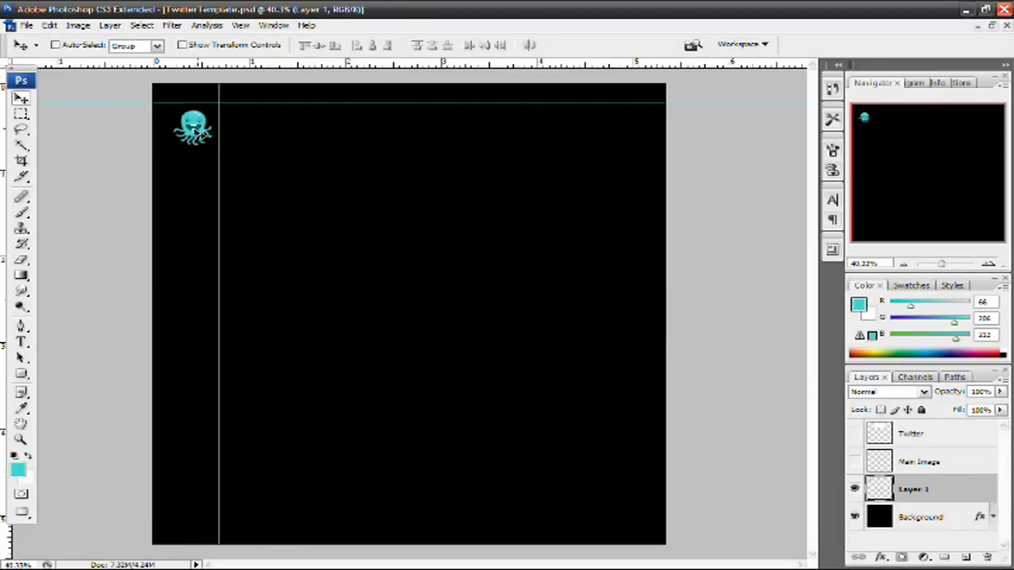
Add the text 'OctoGeek.com' to the canvas at 12 pt.
{"action": "left_click", "coordinate": [21, 342]}
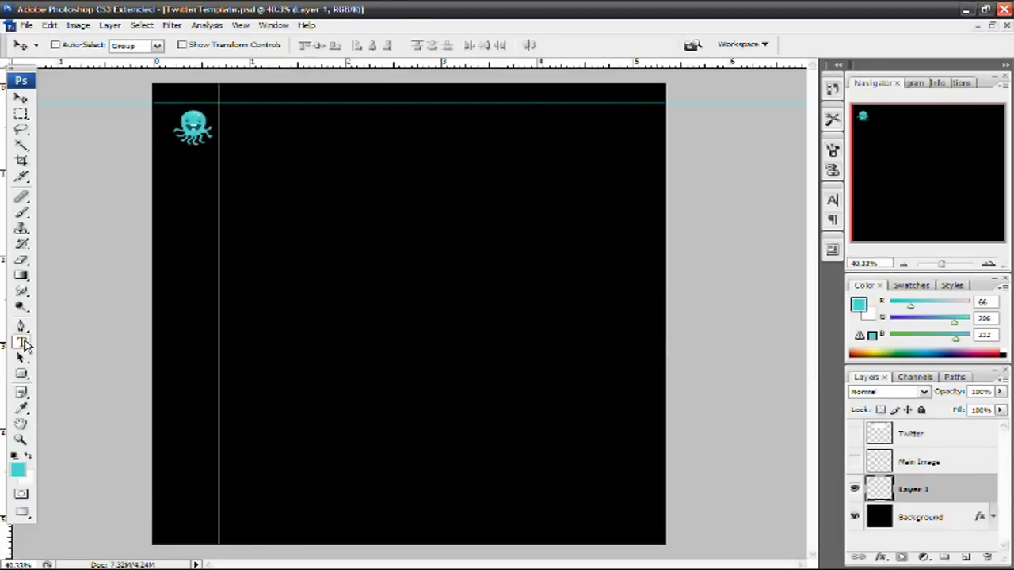
{"action": "left_click", "coordinate": [249, 301]}
{"action": "type", "text": "OctoGeek"}
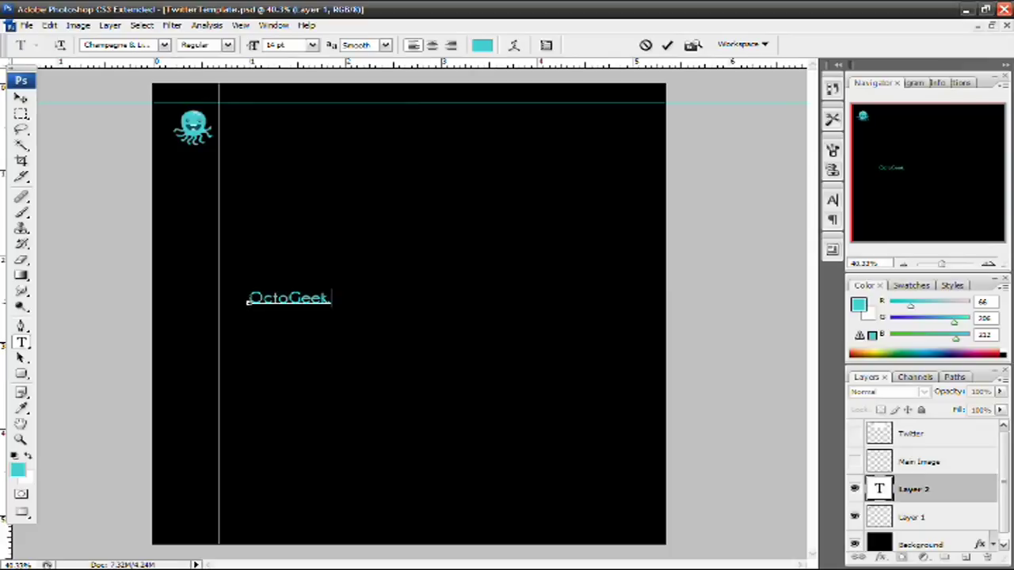
{"action": "type", "text": ".com"}
{"action": "left_click_drag", "start_coordinate": [246, 302], "coordinate": [268, 300]}
{"action": "key", "text": "ctrl+a"}
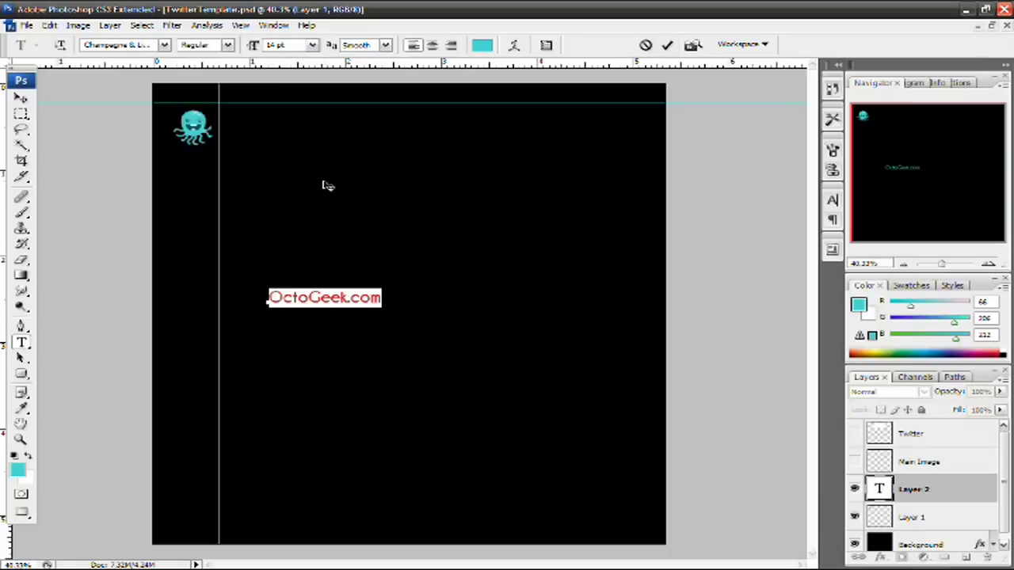
{"action": "left_click", "coordinate": [313, 45]}
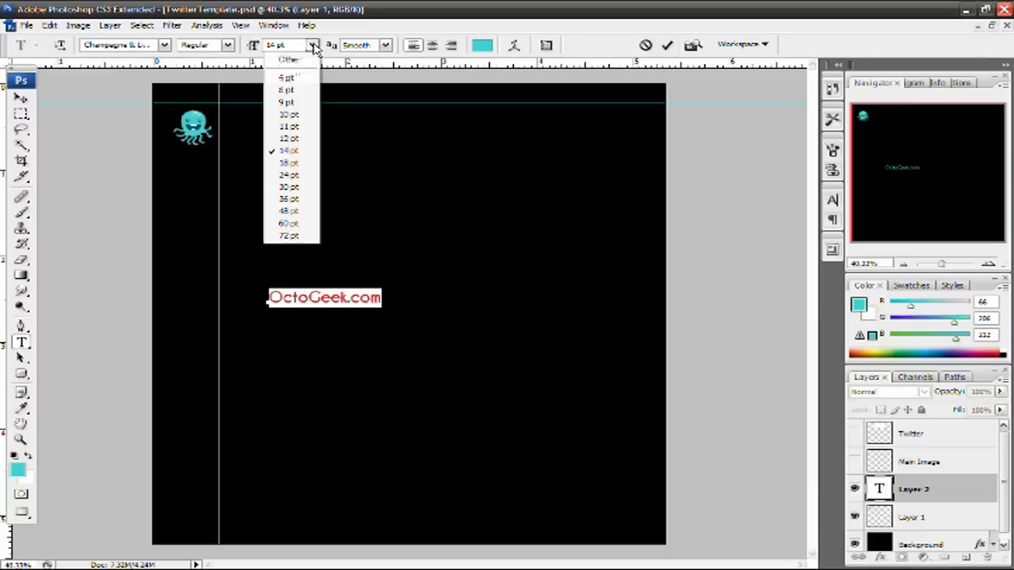
{"action": "left_click", "coordinate": [306, 140]}
{"action": "key", "text": "Right"}
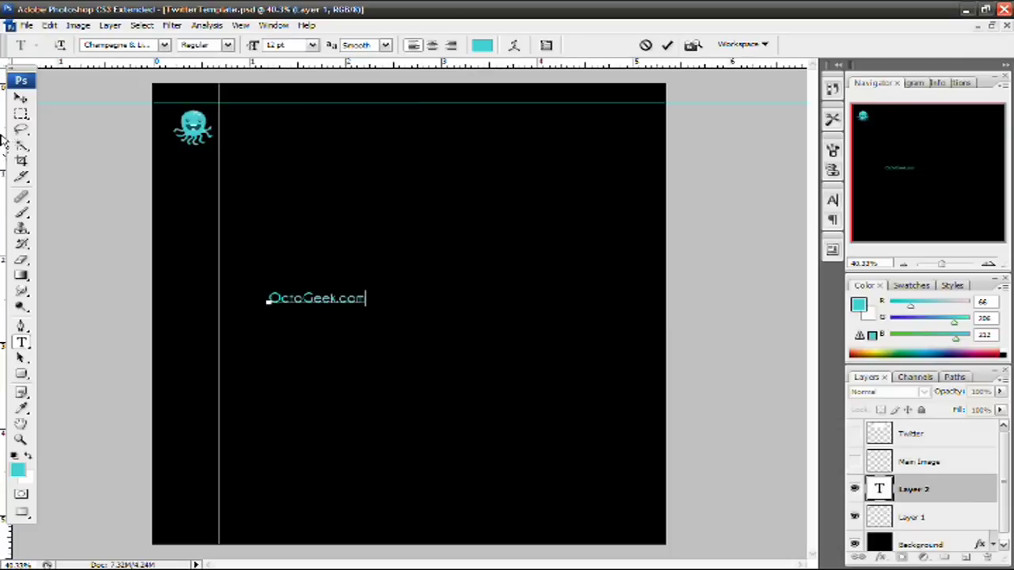
{"action": "left_click", "coordinate": [21, 97]}
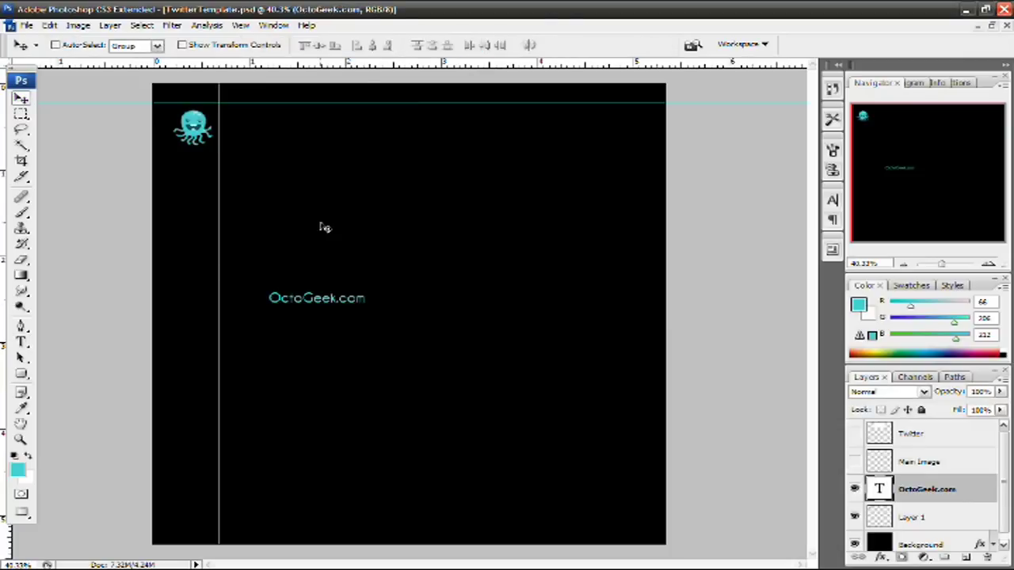
Rotate the OctoGeek.com text 90° to vertical and place it beside the octopus.
{"action": "key", "text": "ctrl+t"}
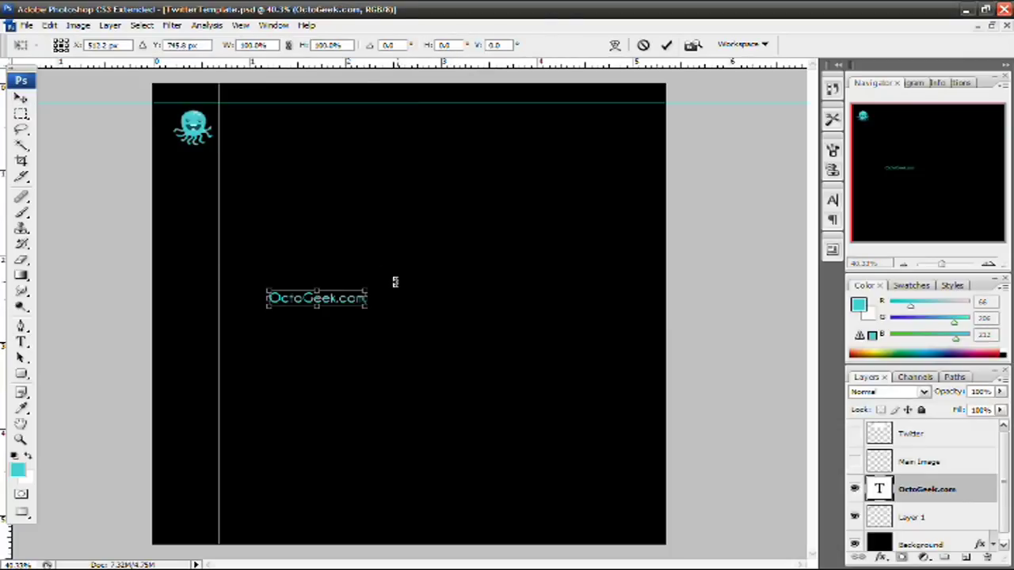
{"action": "left_click_drag", "start_coordinate": [394, 282], "coordinate": [328, 339]}
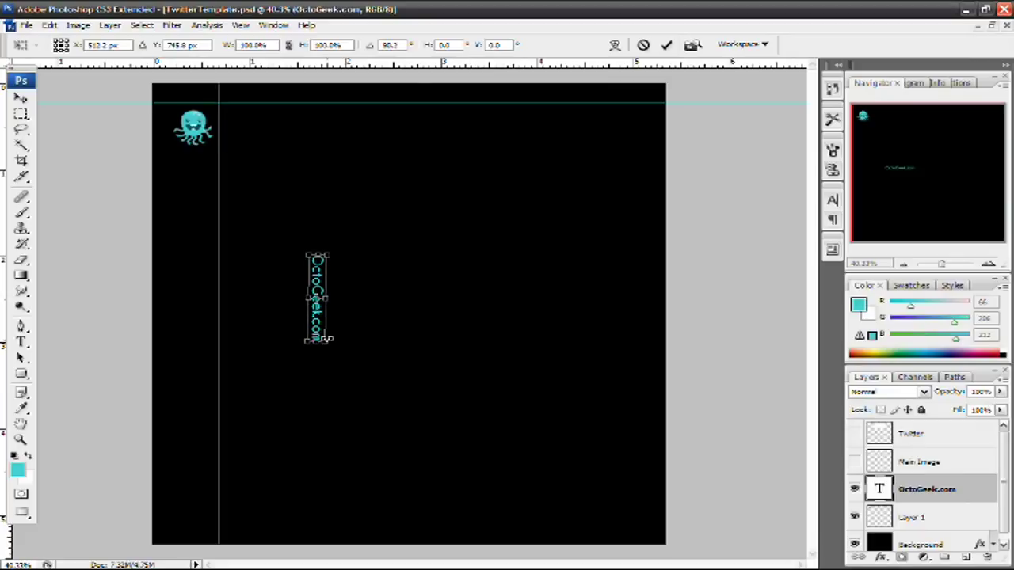
{"action": "left_click_drag", "start_coordinate": [327, 339], "coordinate": [325, 341]}
{"action": "key", "text": "Return"}
{"action": "left_click_drag", "start_coordinate": [320, 303], "coordinate": [168, 158]}
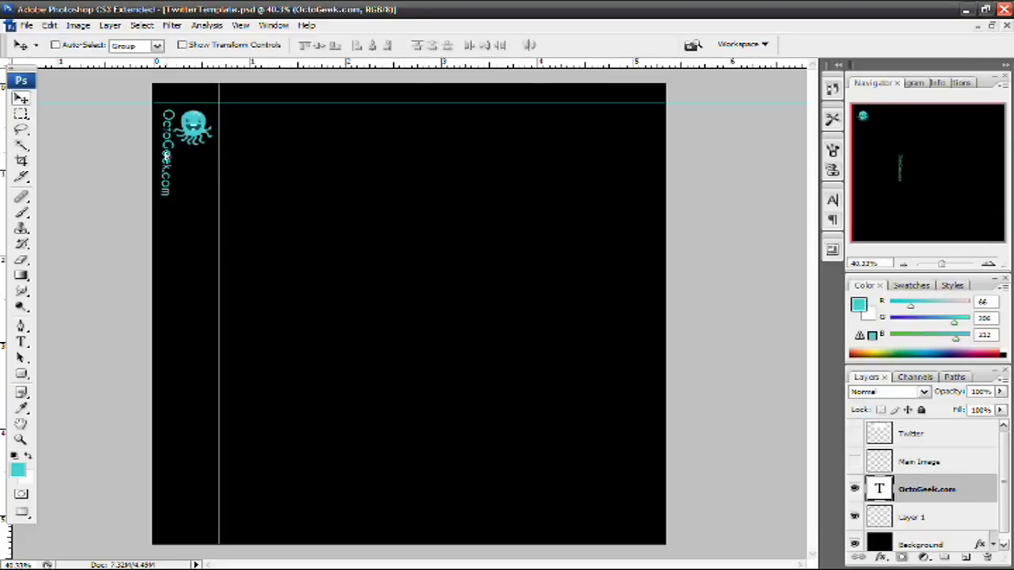
{"action": "key", "text": "ctrl+t"}
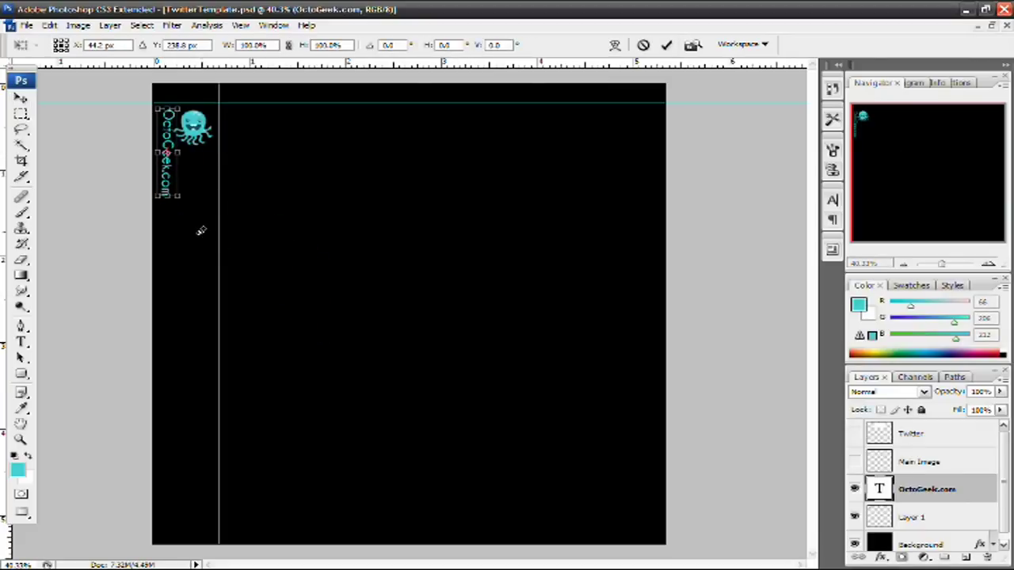
{"action": "key", "text": "Return"}
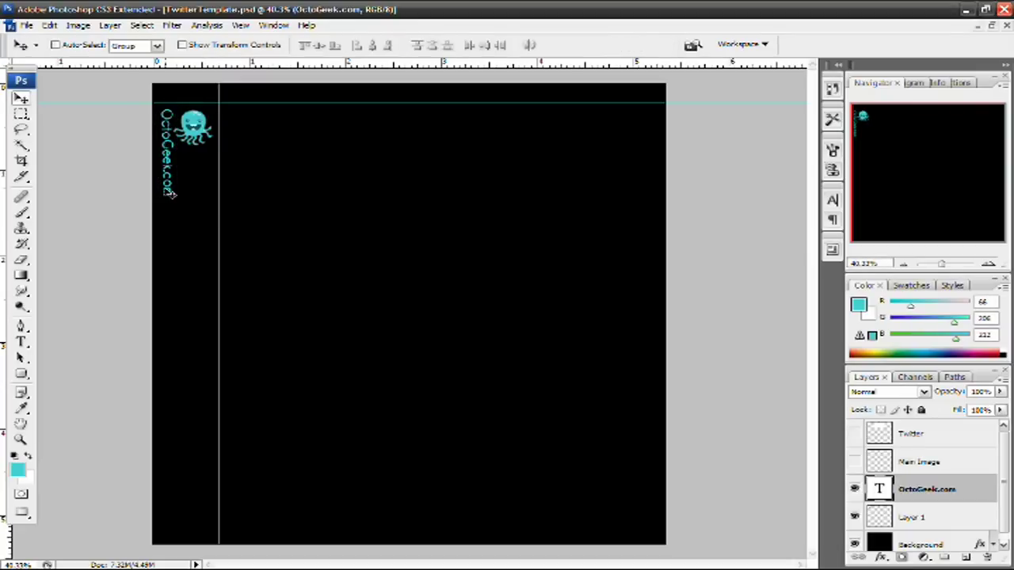
{"action": "left_click_drag", "start_coordinate": [166, 188], "coordinate": [166, 193]}
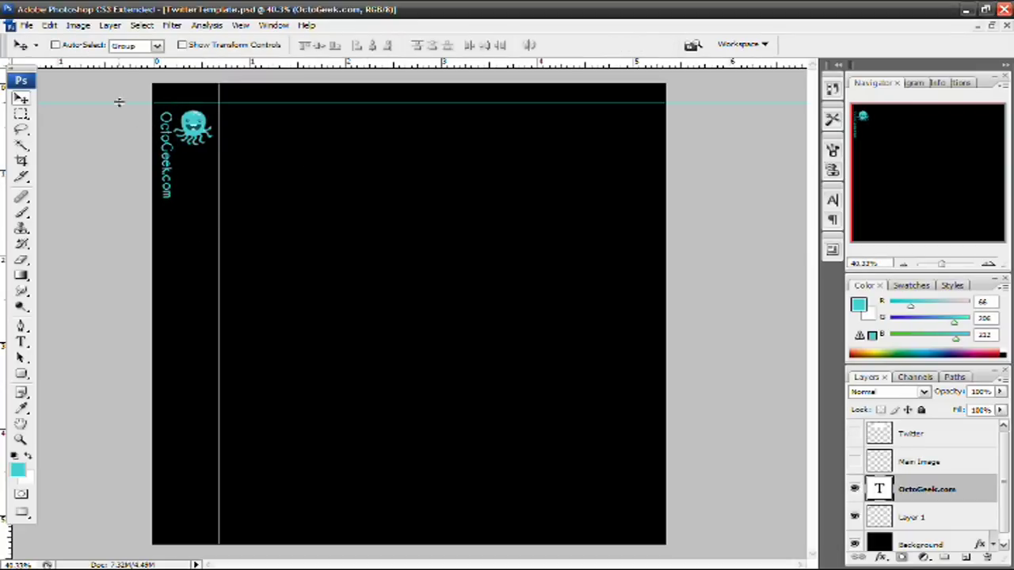
Float the template window, tuck Icon.png away, and create a new 500 × 500 pixel document.
{"action": "left_click", "coordinate": [991, 26]}
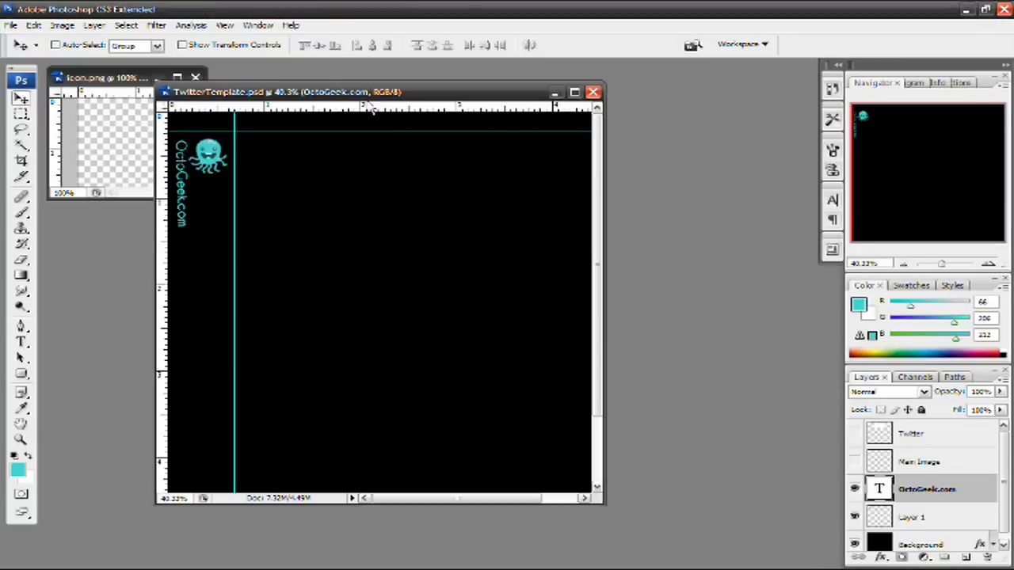
{"action": "left_click", "coordinate": [163, 77]}
{"action": "left_click", "coordinate": [11, 24]}
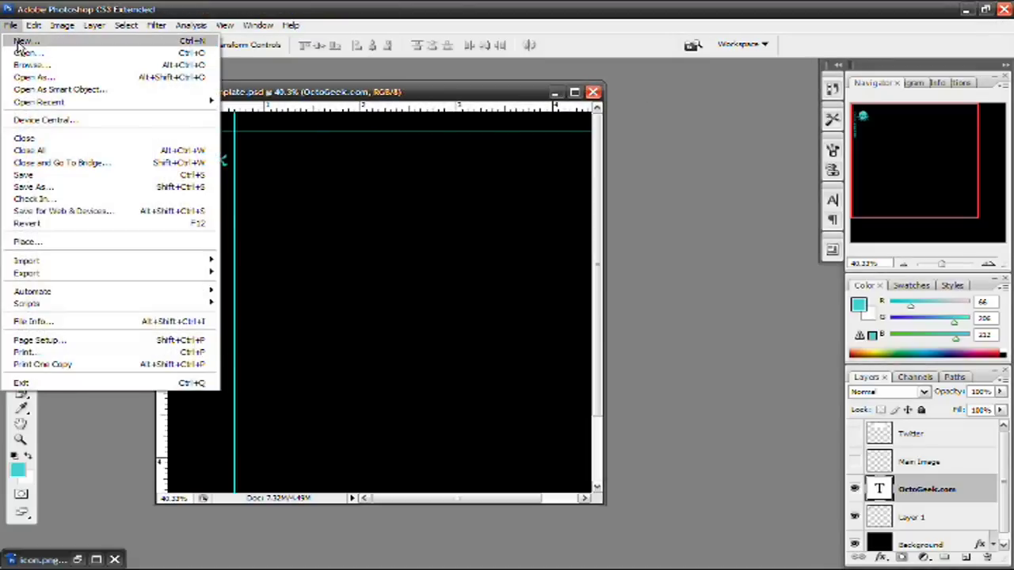
{"action": "left_click", "coordinate": [12, 25]}
{"action": "key", "text": "ctrl+n"}
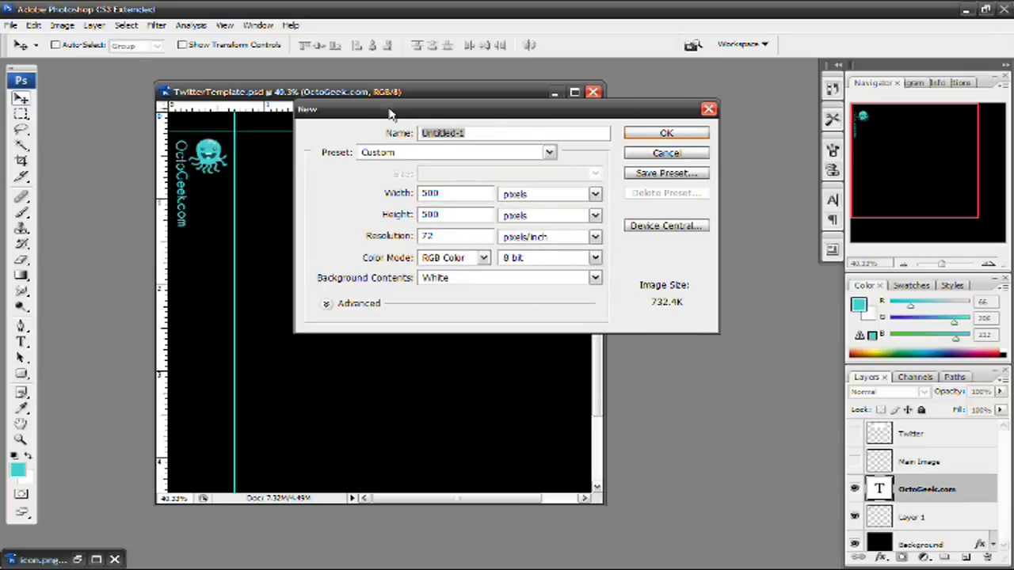
{"action": "left_click", "coordinate": [458, 210]}
{"action": "left_click", "coordinate": [448, 195]}
{"action": "left_click", "coordinate": [668, 134]}
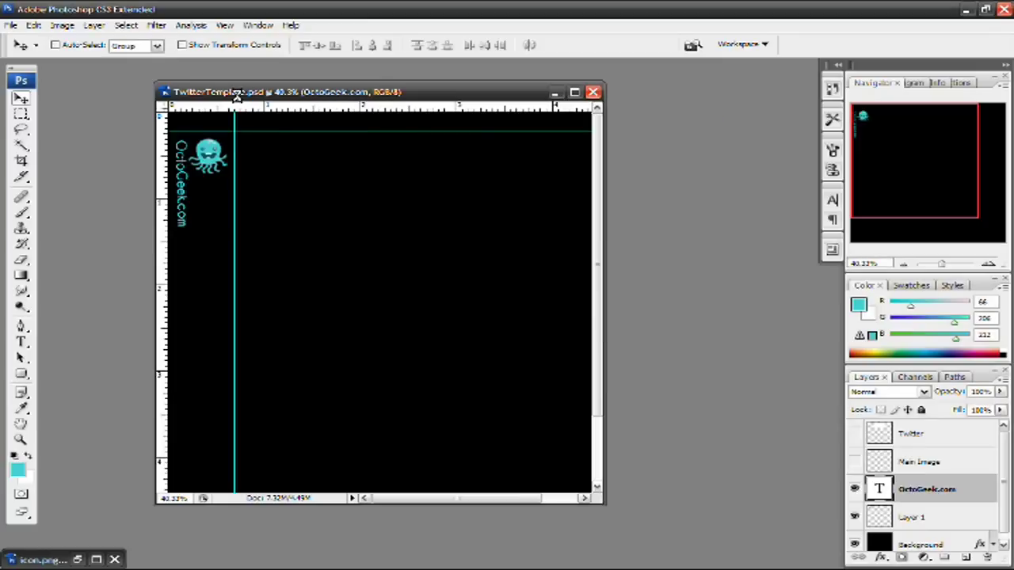
Reset colours to black and white and fill Untitled-1 with a black-bottom, white-top gradient.
{"action": "left_click_drag", "start_coordinate": [248, 106], "coordinate": [446, 110]}
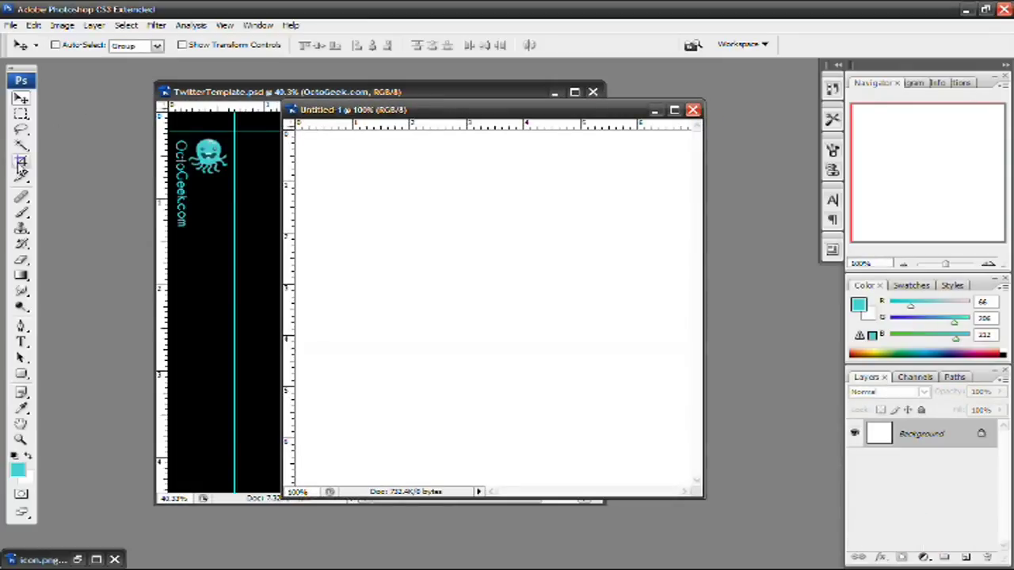
{"action": "left_click_drag", "start_coordinate": [402, 110], "coordinate": [388, 106]}
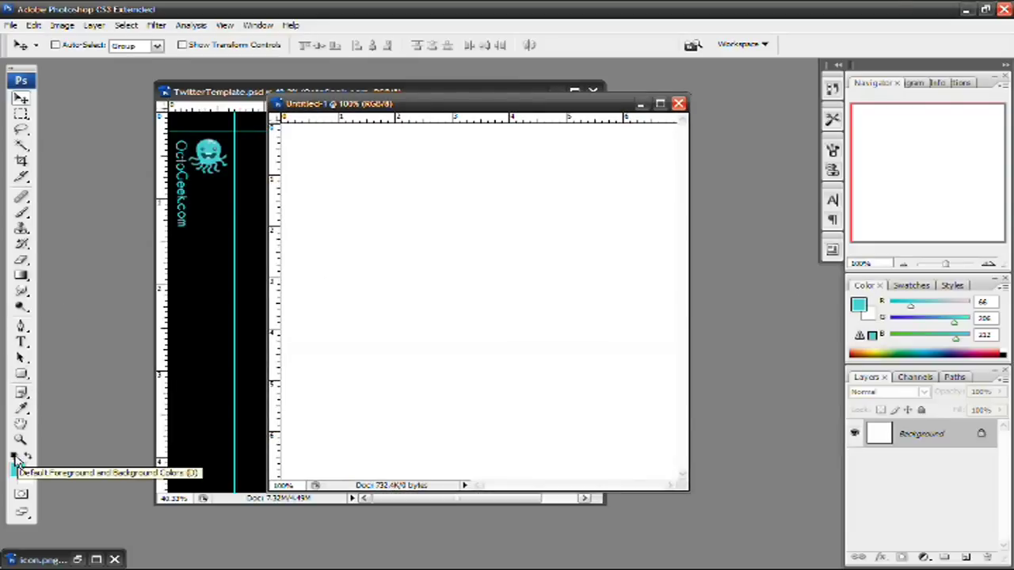
{"action": "left_click", "coordinate": [14, 458]}
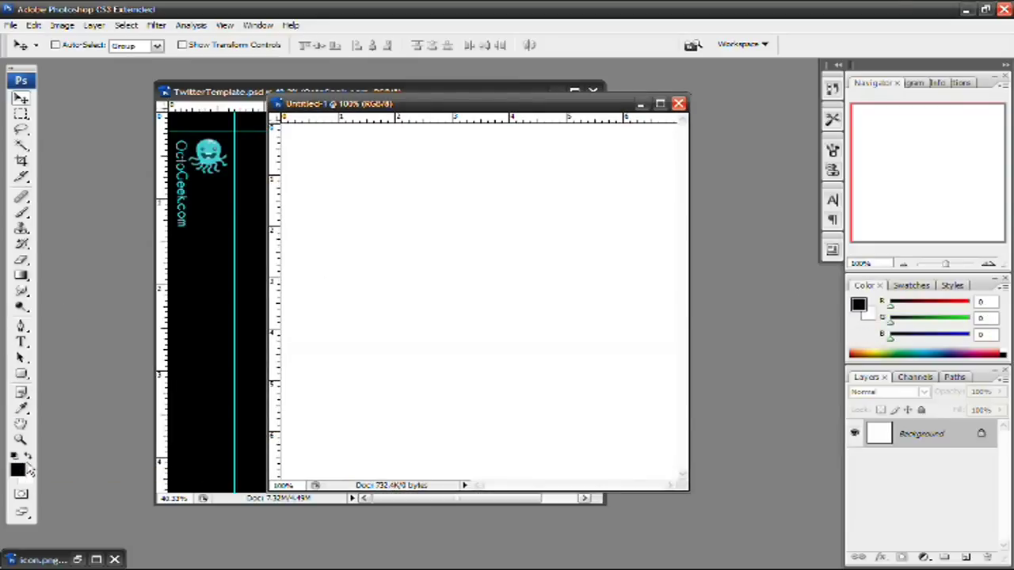
{"action": "left_click", "coordinate": [22, 277]}
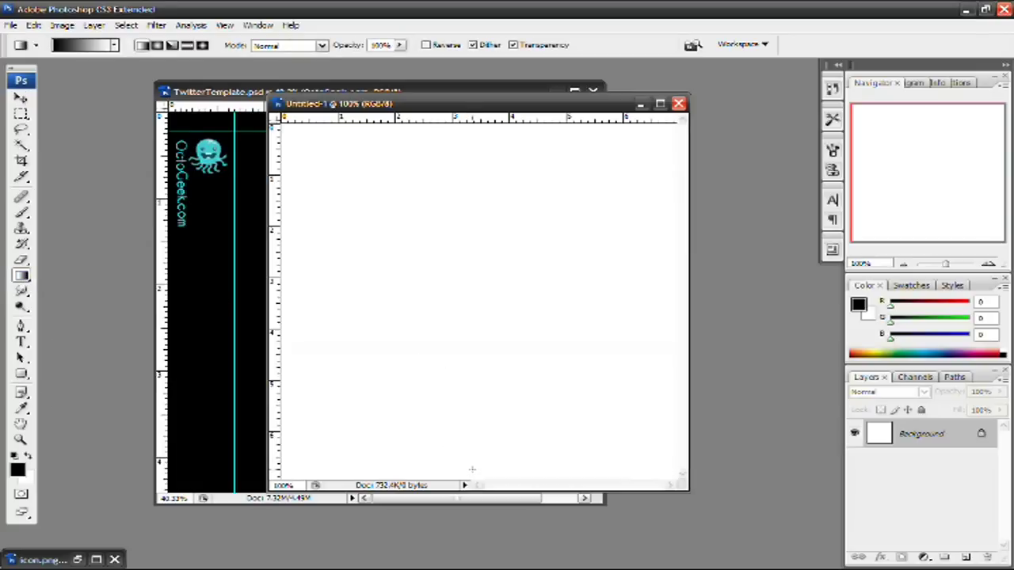
{"action": "left_click_drag", "start_coordinate": [472, 470], "coordinate": [471, 134]}
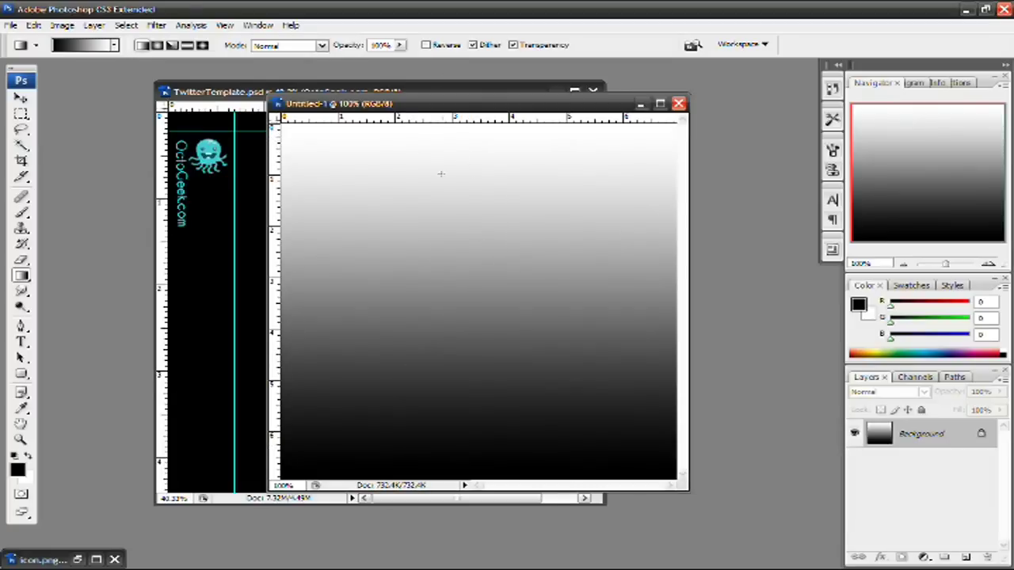
Apply a Square-type Wave distortion with 5 generators to the gradient.
{"action": "left_click", "coordinate": [156, 25]}
{"action": "mouse_move", "coordinate": [287, 186]}
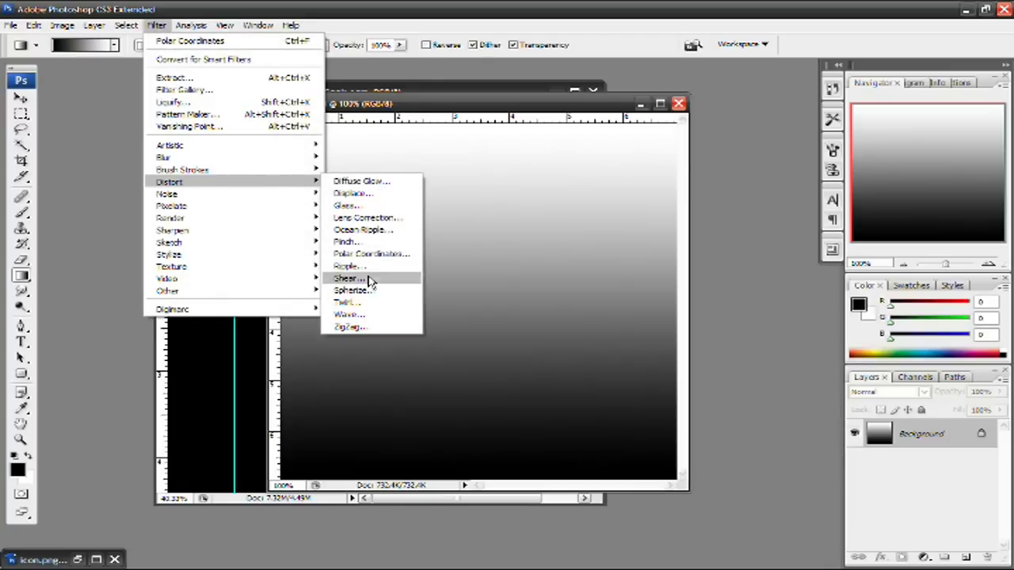
{"action": "left_click", "coordinate": [356, 315]}
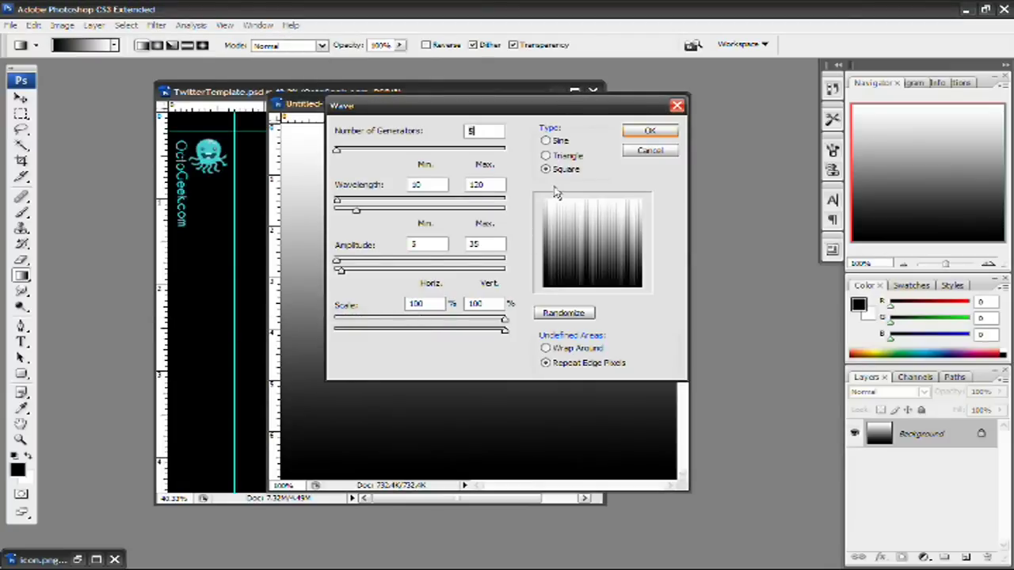
{"action": "left_click", "coordinate": [650, 130]}
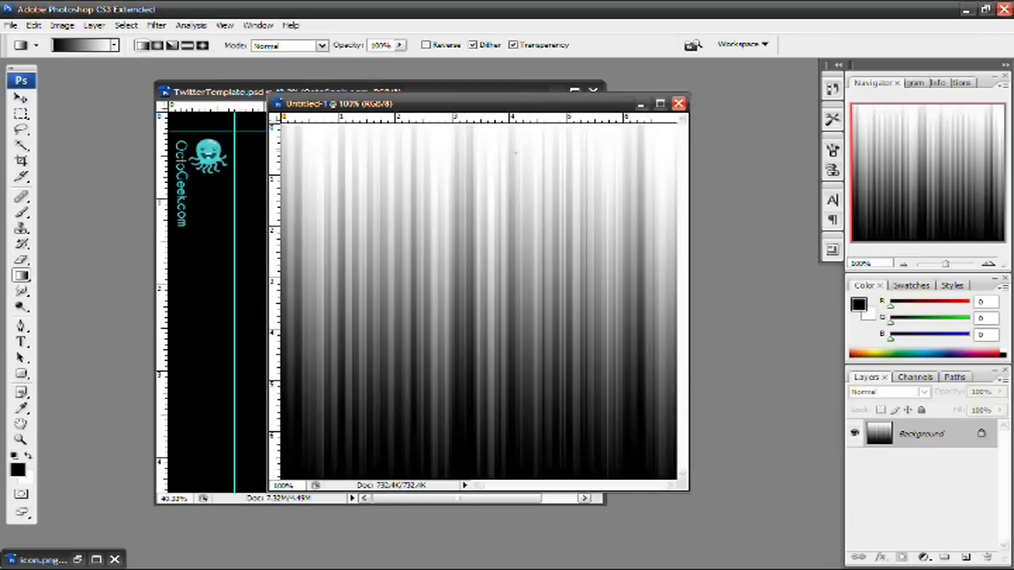
Apply Polar Coordinates set to Rectangular to Polar, turning the streaks into a starburst.
{"action": "left_click", "coordinate": [156, 25]}
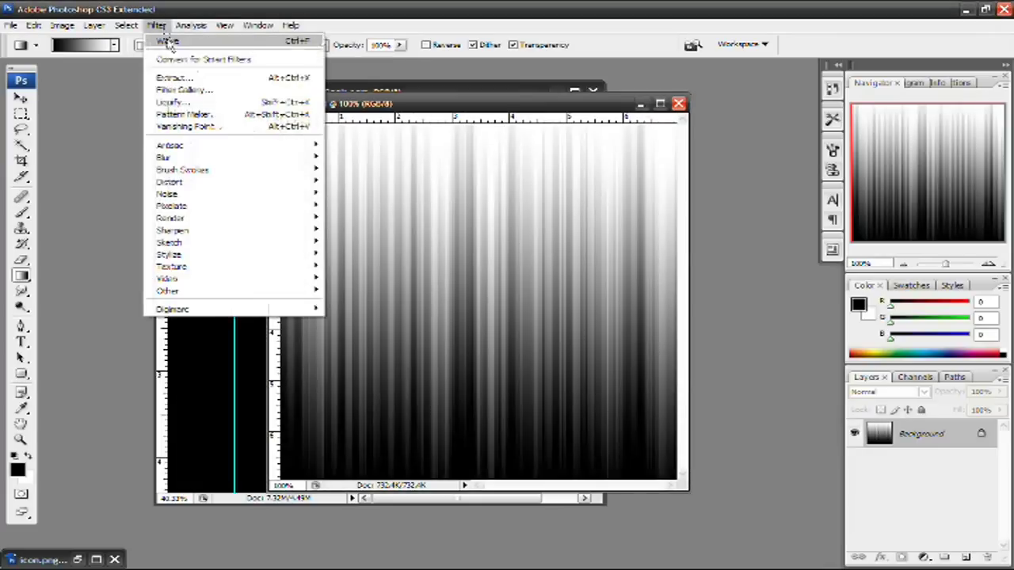
{"action": "mouse_move", "coordinate": [311, 184]}
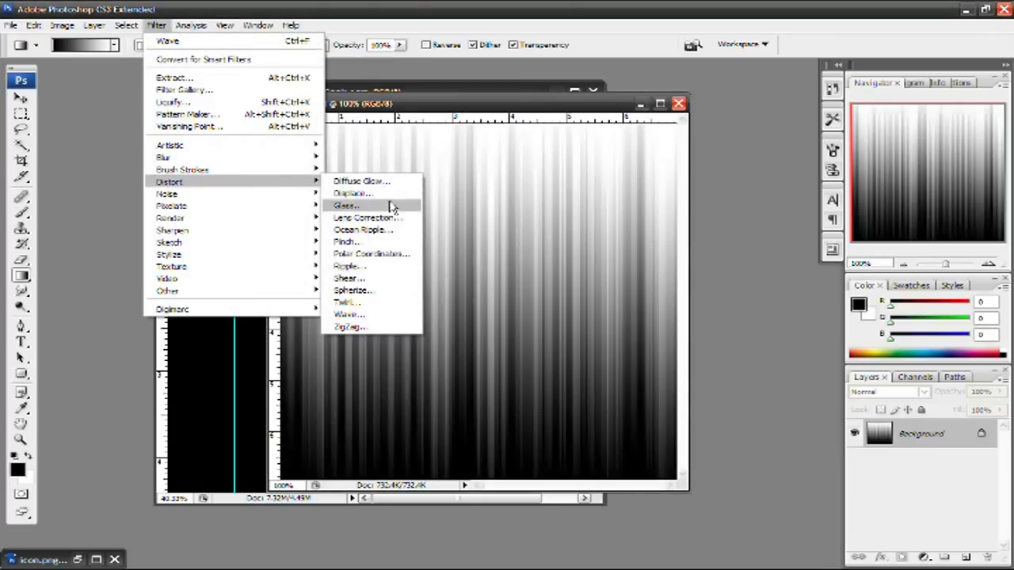
{"action": "left_click", "coordinate": [372, 254]}
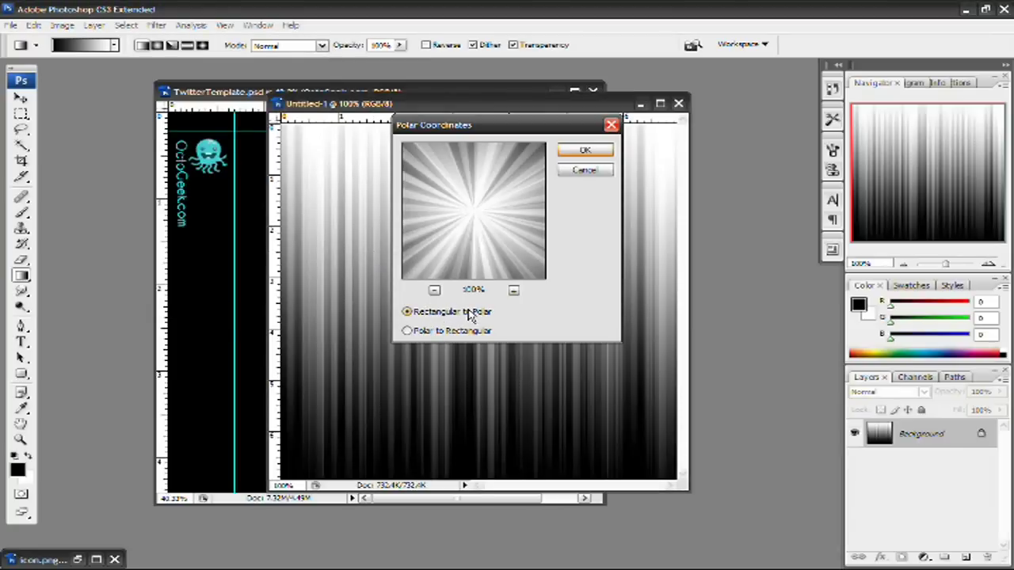
{"action": "left_click", "coordinate": [592, 152]}
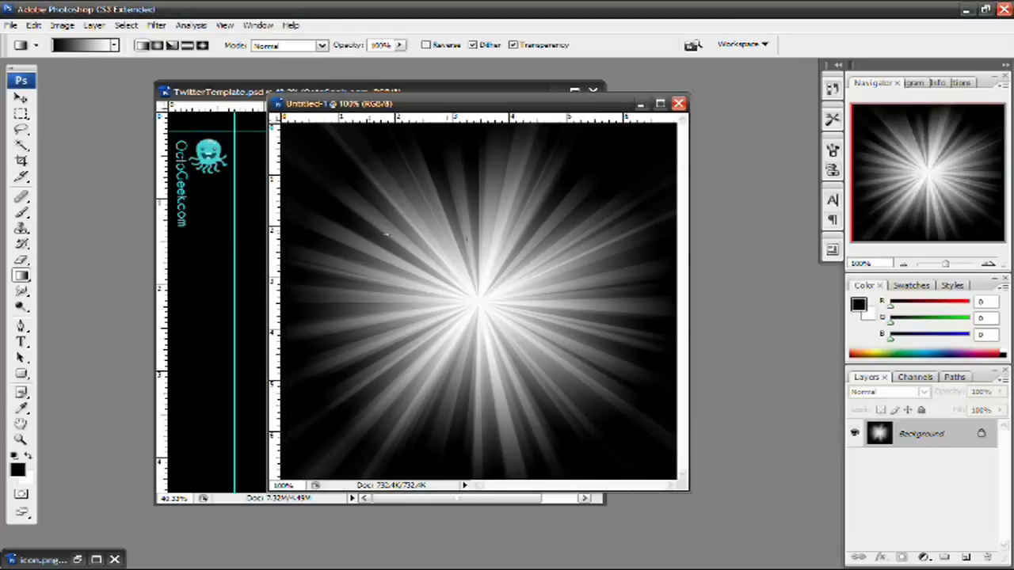
{"action": "left_click", "coordinate": [20, 98]}
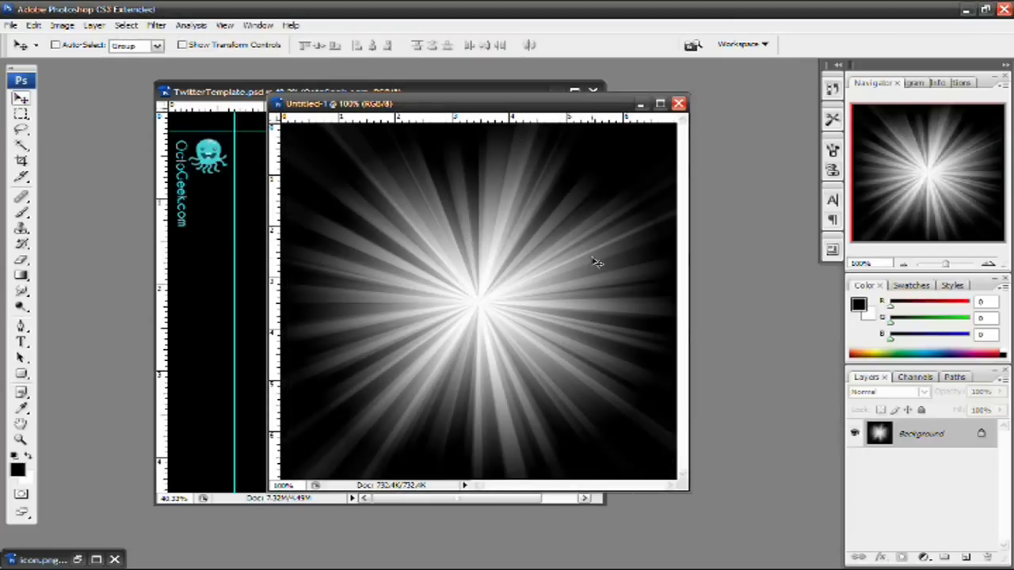
Bring the starburst into TwitterTemplate as Layer 2 below Layer 1, at the top-left corner.
{"action": "left_click_drag", "start_coordinate": [324, 196], "coordinate": [252, 218]}
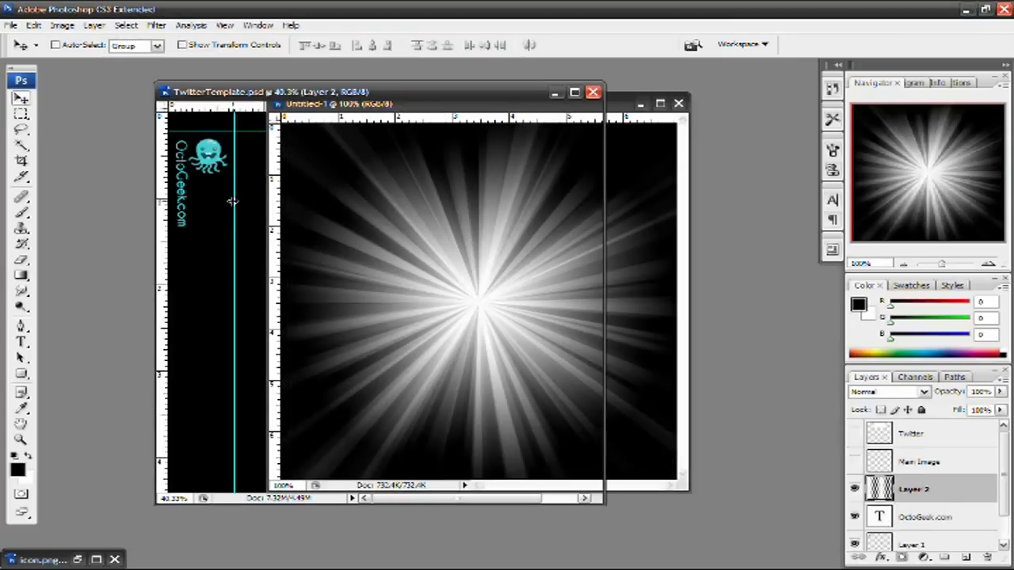
{"action": "left_click", "coordinate": [575, 92]}
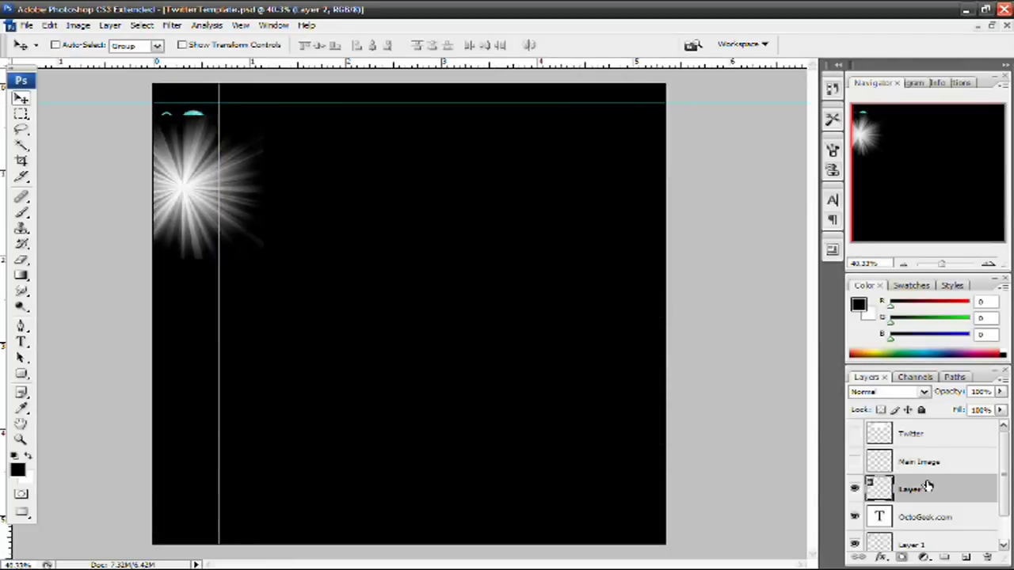
{"action": "scroll", "coordinate": [951, 491], "scroll_direction": "down", "scroll_amount": 1}
{"action": "left_click_drag", "start_coordinate": [957, 483], "coordinate": [950, 531]}
{"action": "left_click_drag", "start_coordinate": [228, 217], "coordinate": [183, 149]}
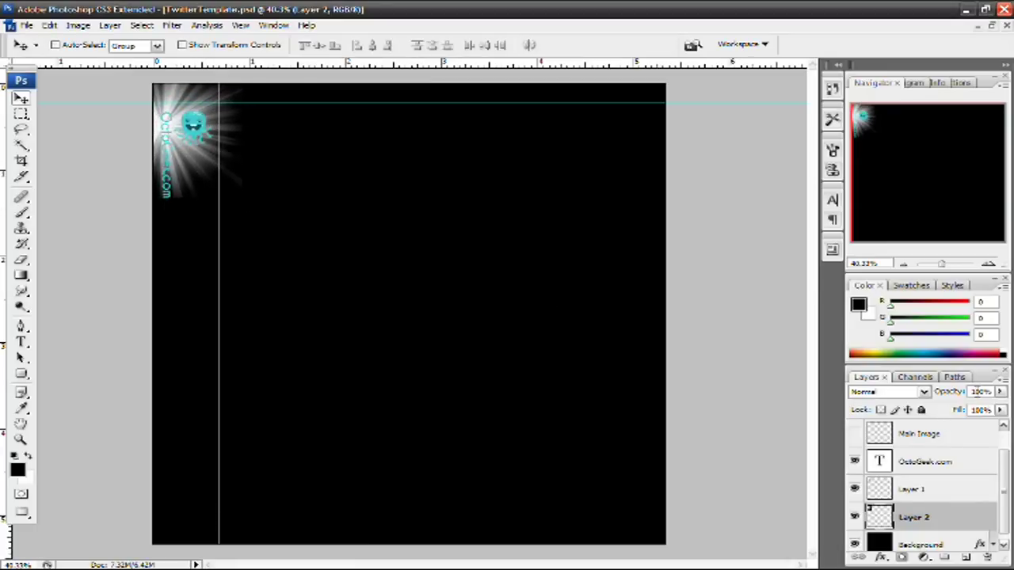
Set the starburst layer's opacity to 50%, after briefly trying 75%.
{"action": "left_click", "coordinate": [977, 391]}
{"action": "type", "text": "50"}
{"action": "key", "text": "Return"}
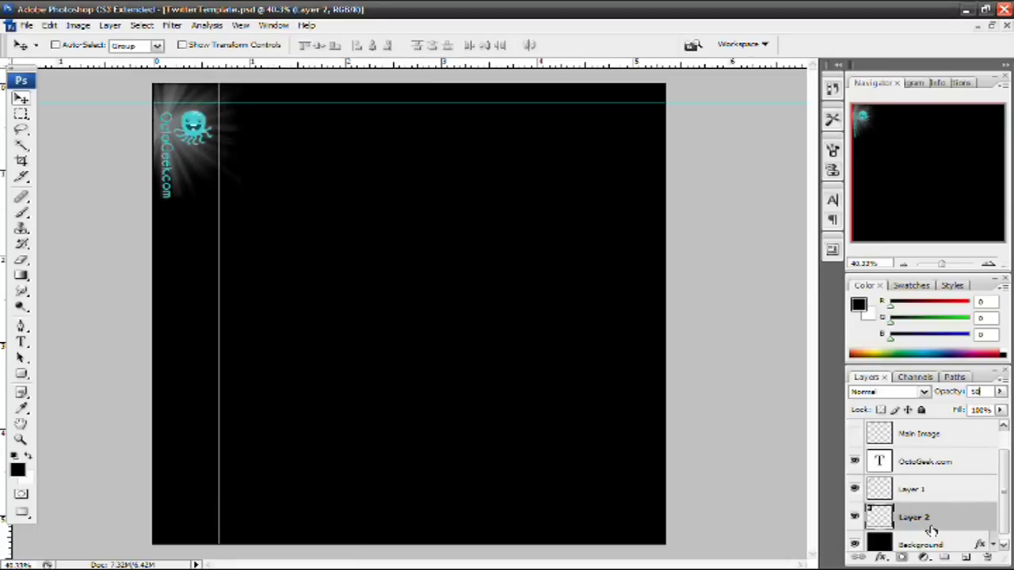
{"action": "key", "text": "7"}
{"action": "key", "text": "5"}
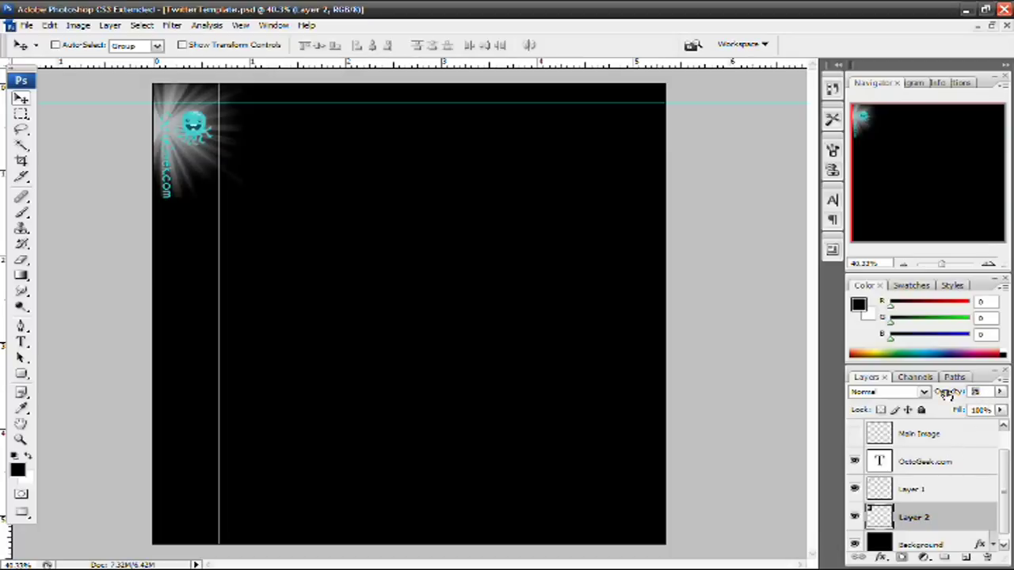
{"action": "key", "text": "5"}
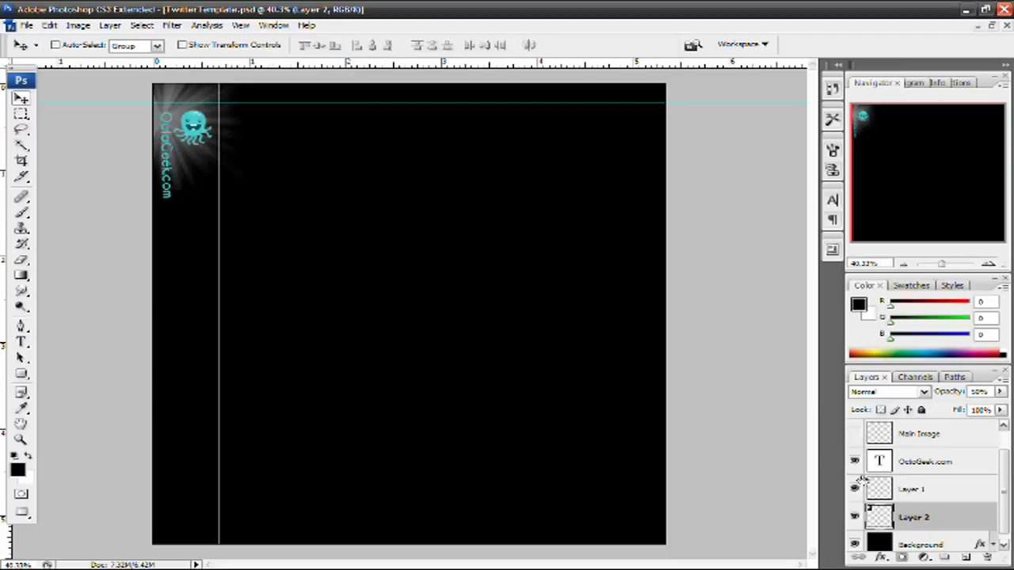
Hide Photoshop with Win+D so the Windows desktop shows.
{"action": "scroll", "coordinate": [862, 481], "scroll_direction": "up", "scroll_amount": 1}
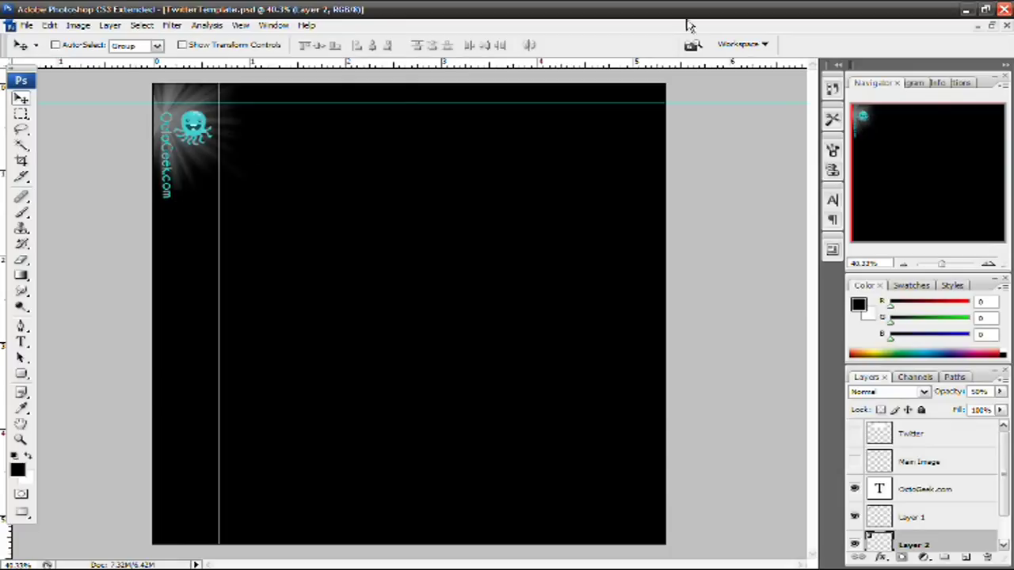
{"action": "key", "text": "super+d"}
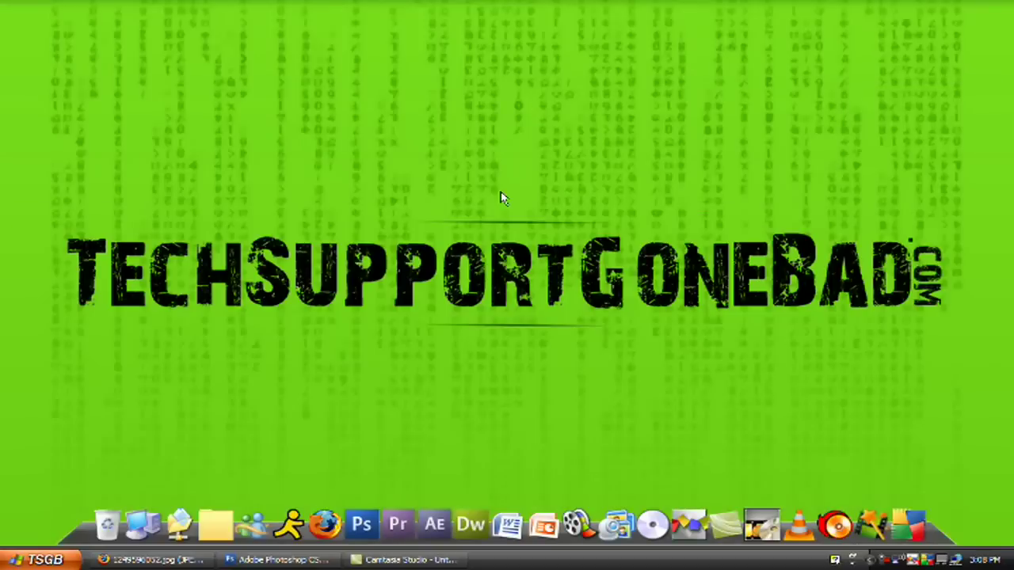